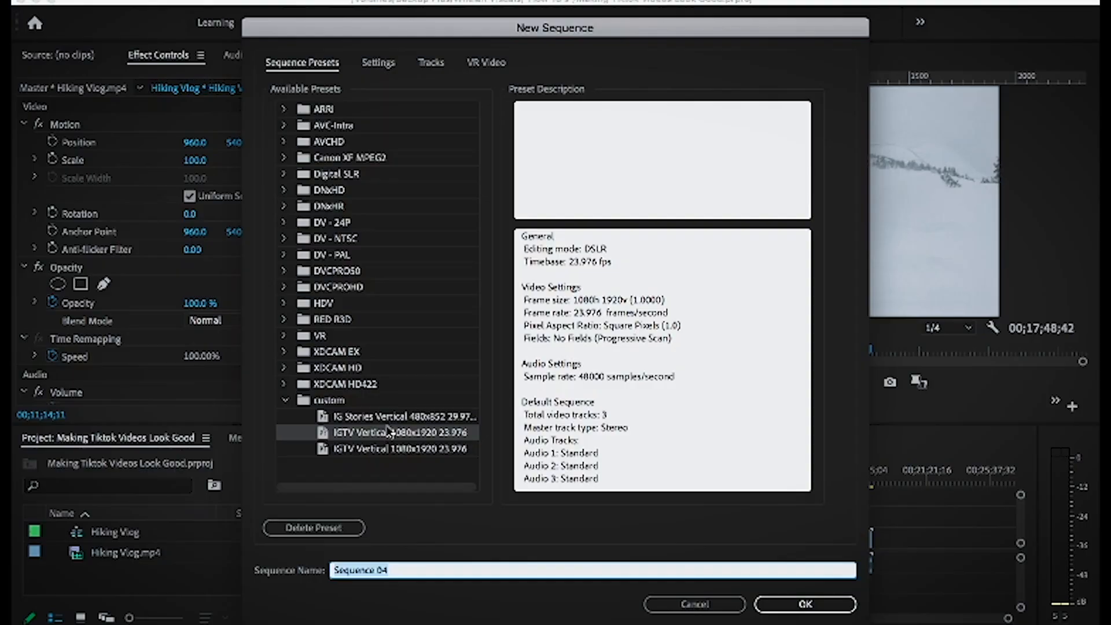
- Create a new sequence from the IGTV Vertical 1080x1920 23.976 custom preset
click(392, 437)
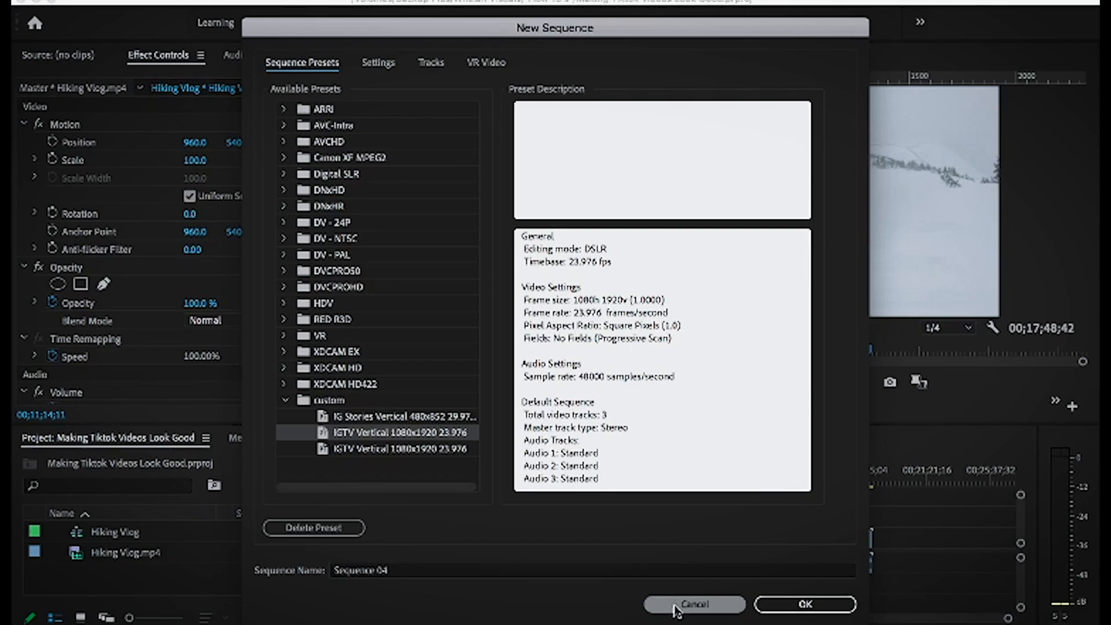
click(825, 606)
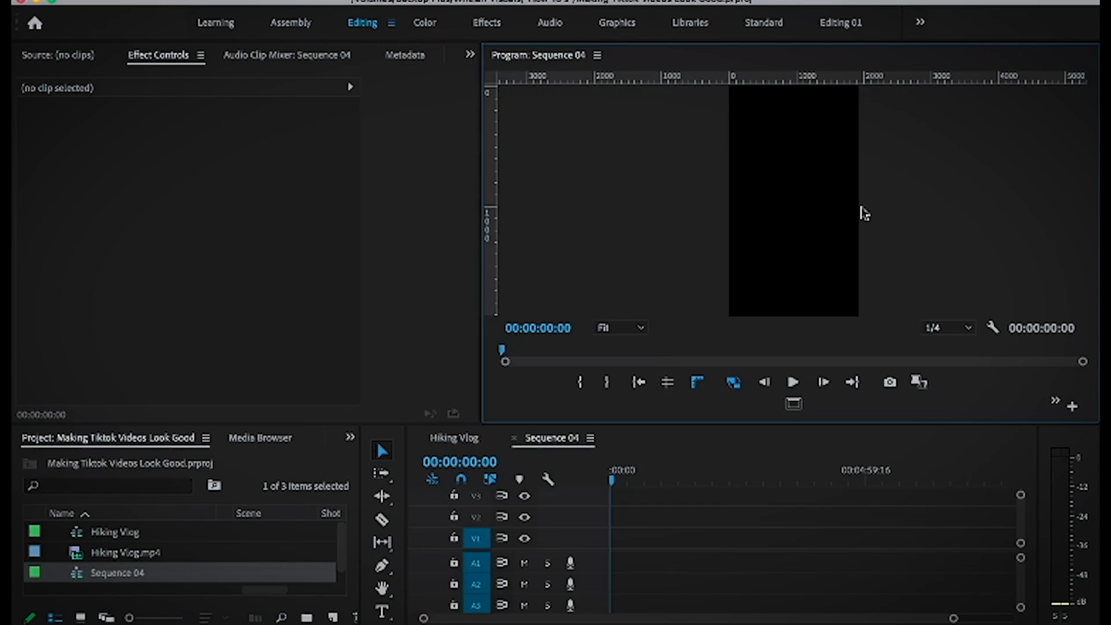
- Place the short middle section of the Hiking Vlog clip in Sequence 04 and set its scale to 180
click(454, 438)
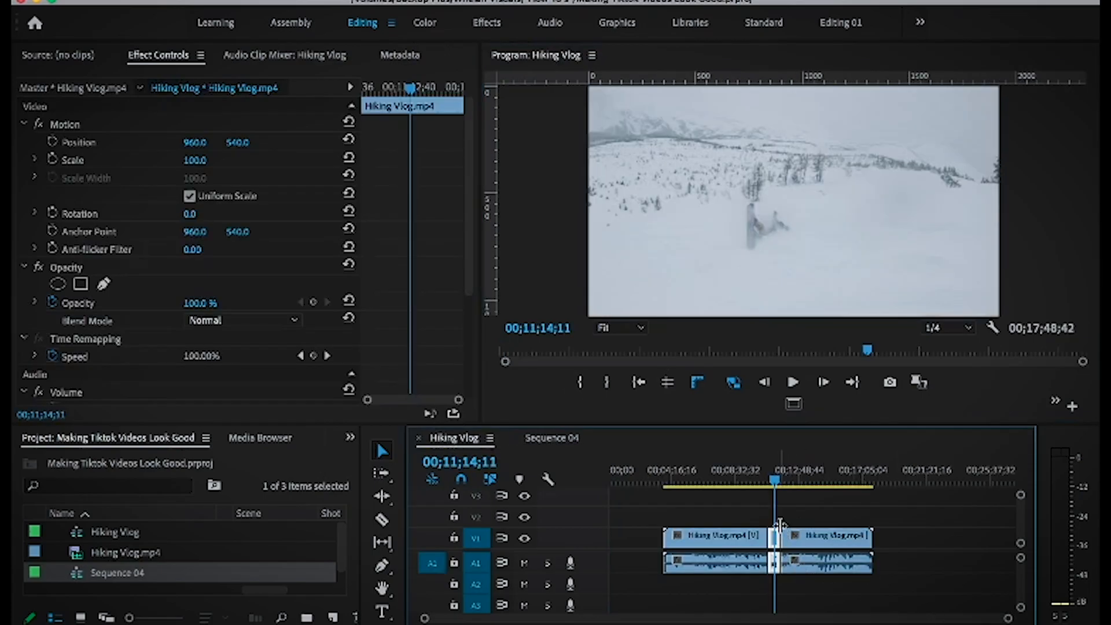
scroll(779, 525, up, 3)
drag(776, 535, 728, 537)
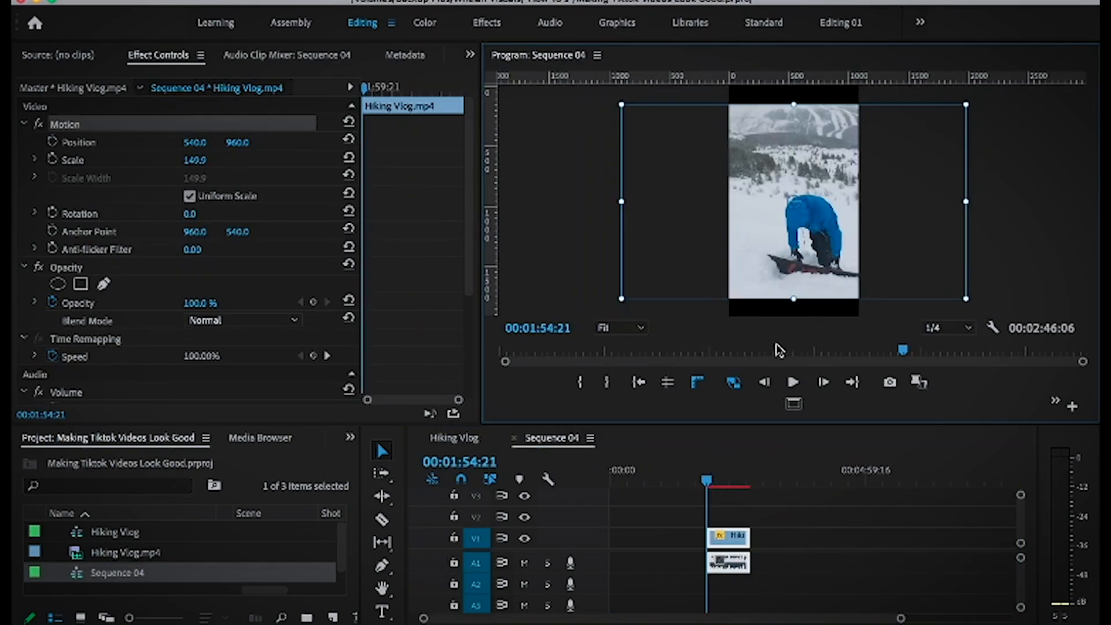
click(194, 159)
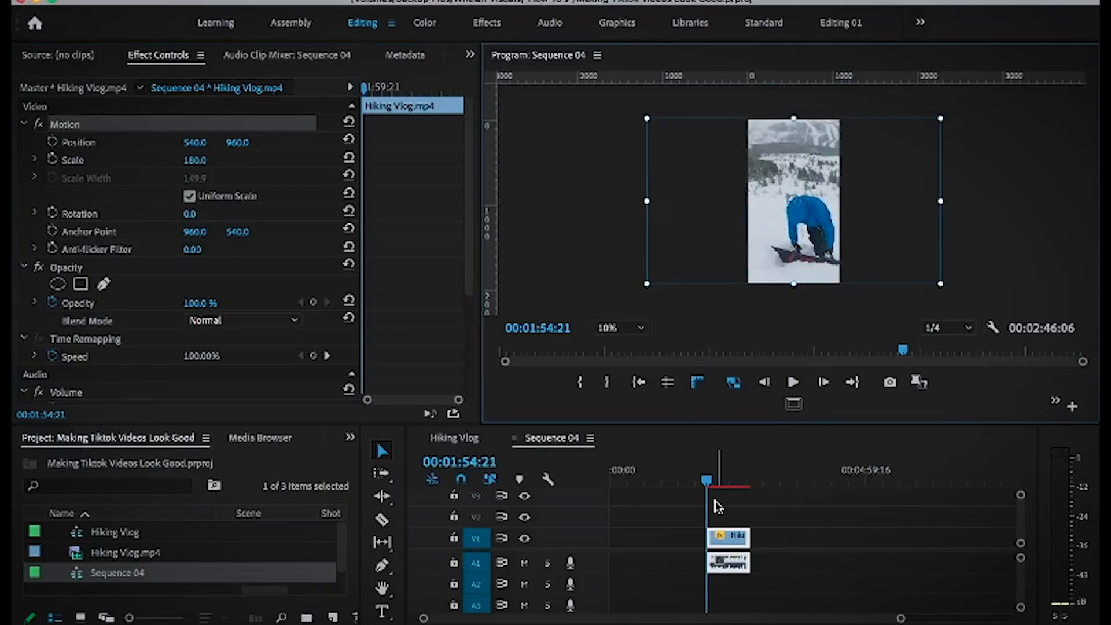
- Find the moment just before the snowboarder leaves the vertical frame and cut the clip at 00:02:16:14
key(=)
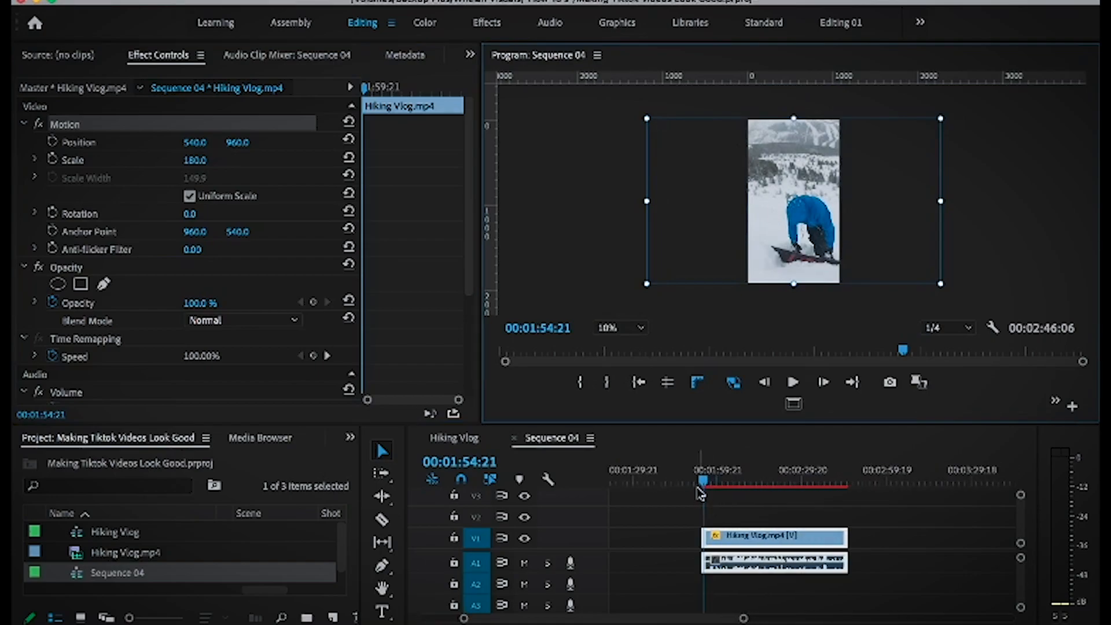
drag(702, 482, 767, 490)
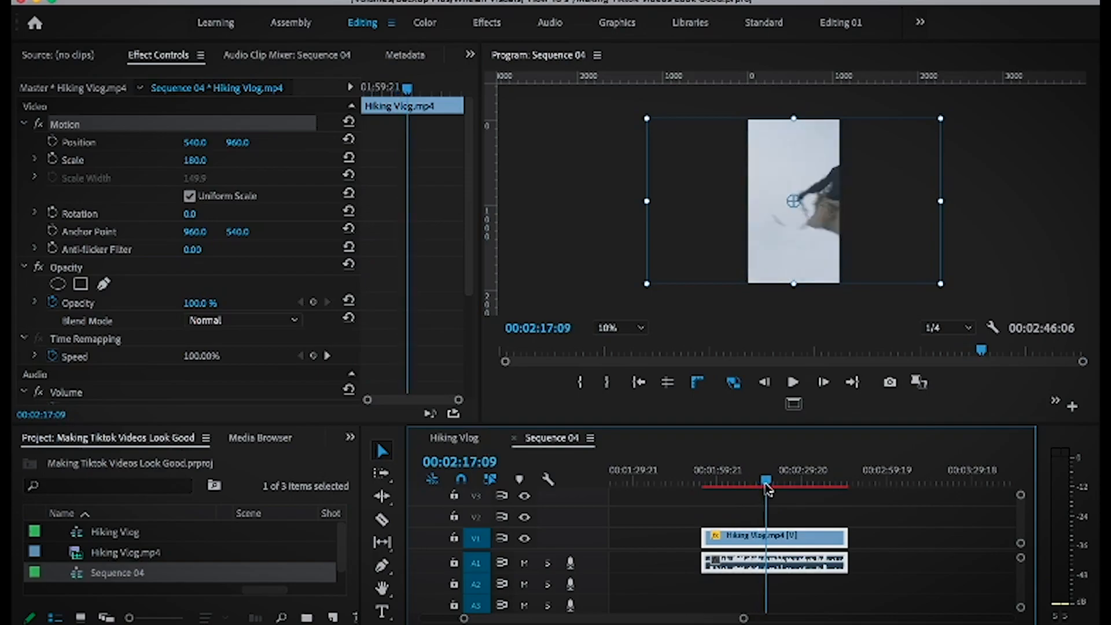
drag(767, 490, 764, 490)
scroll(768, 493, up, 5)
key(Left)
key(Left)
key(Left)
key(Left)
key(Left)
key(Left)
key(Right)
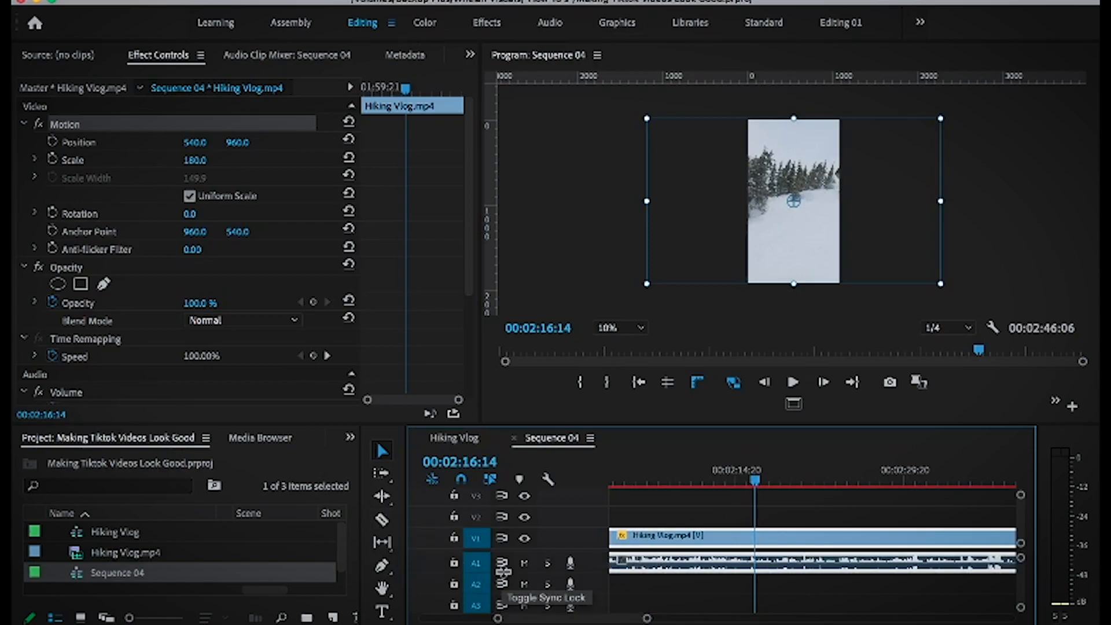
key(super+k)
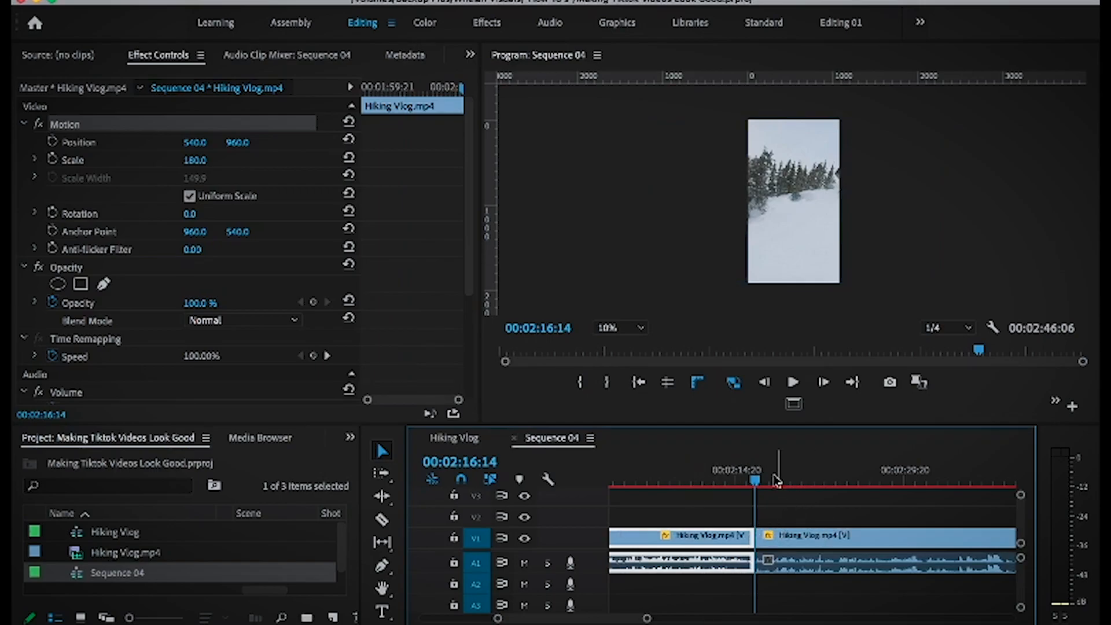
- Make two more cuts further along the Hiking Vlog clip, the last one at 00:02:27:01
drag(777, 480, 855, 493)
key(super+k)
key(super+k)
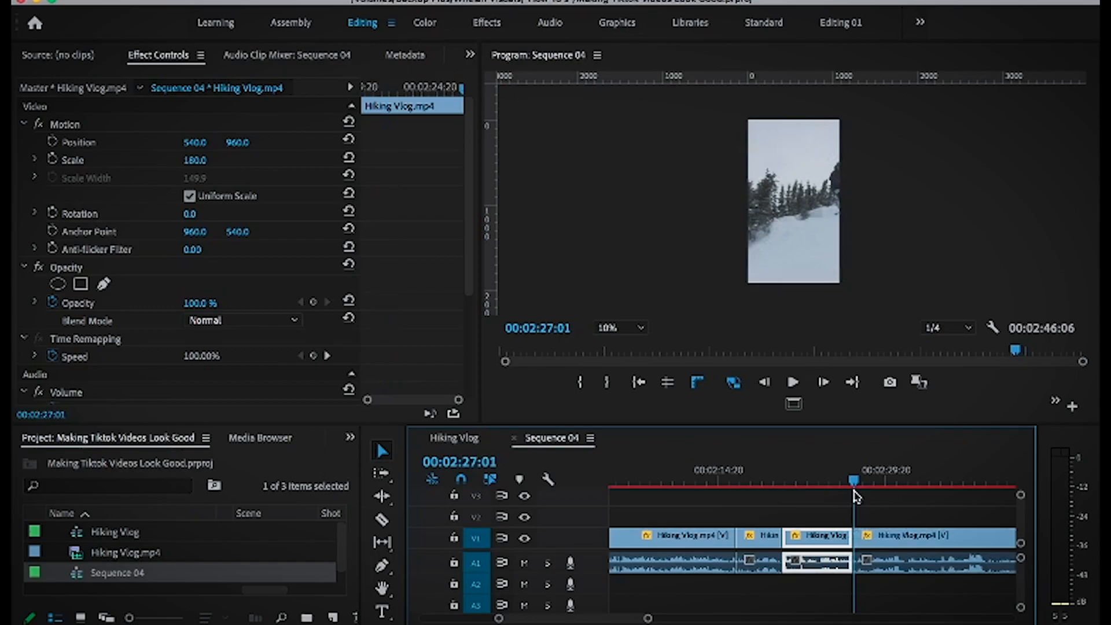
- Enable position keyframing at the start of the first short segment and reframe the snowboarder at position -20, 950
click(754, 499)
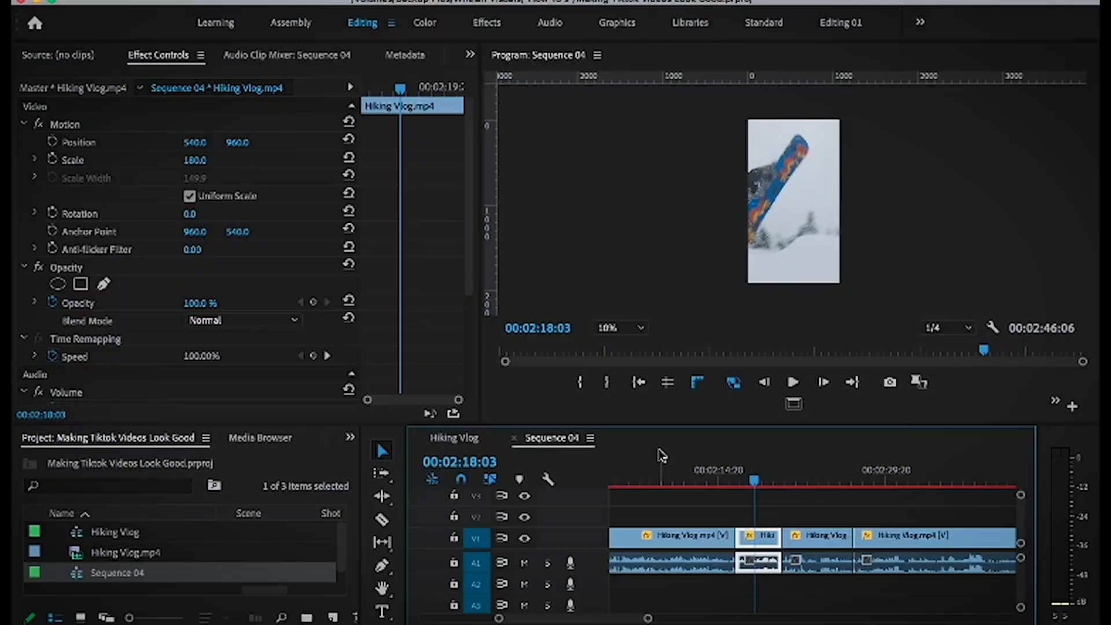
key(Up)
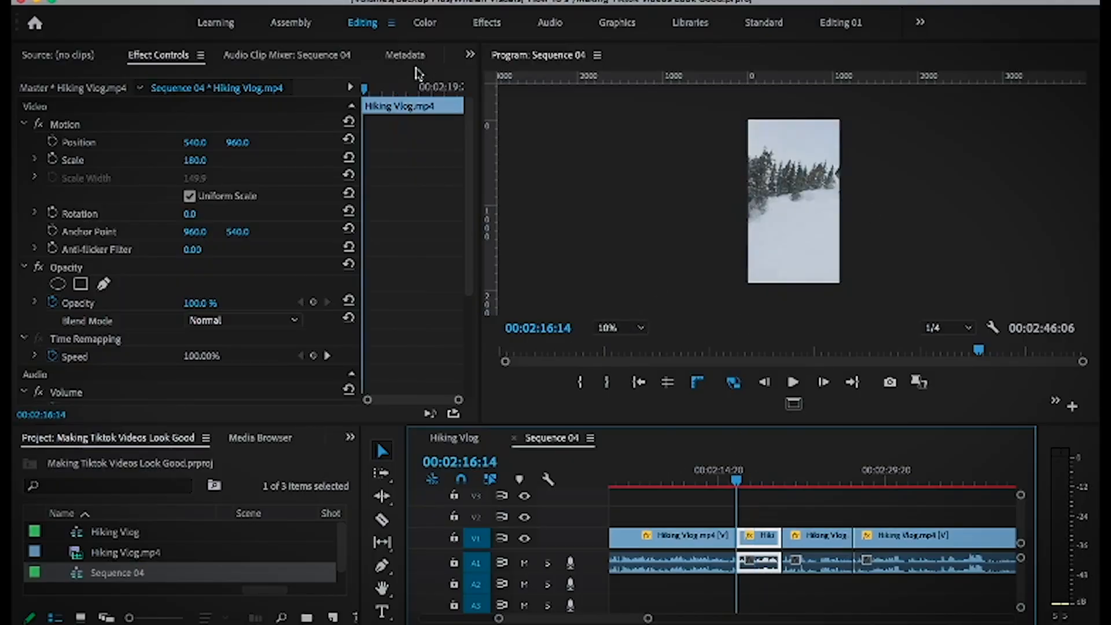
click(53, 143)
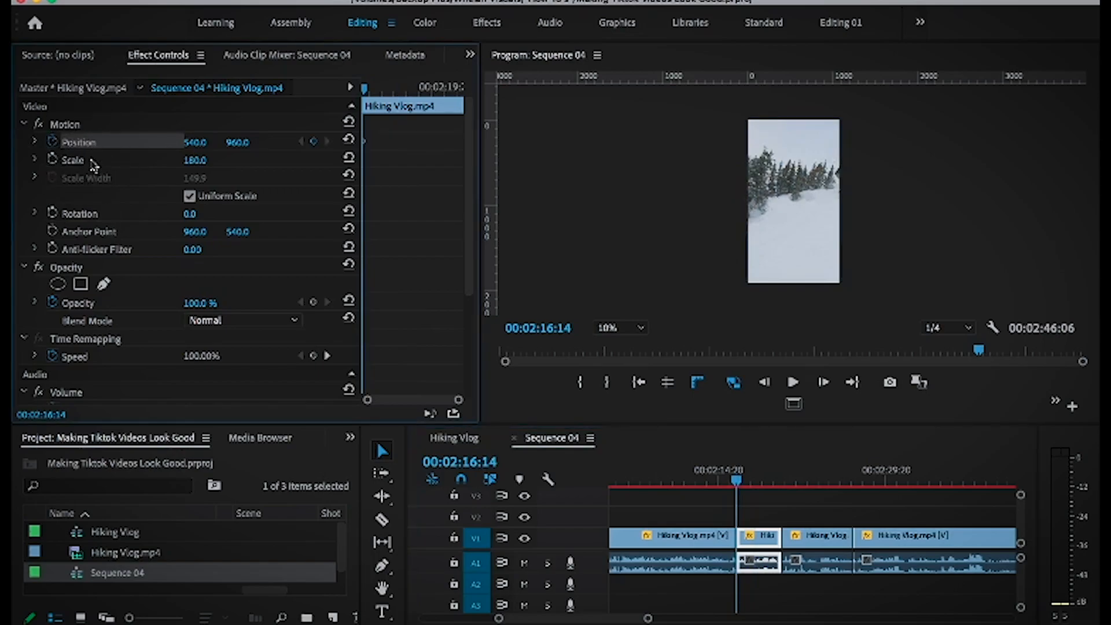
click(63, 125)
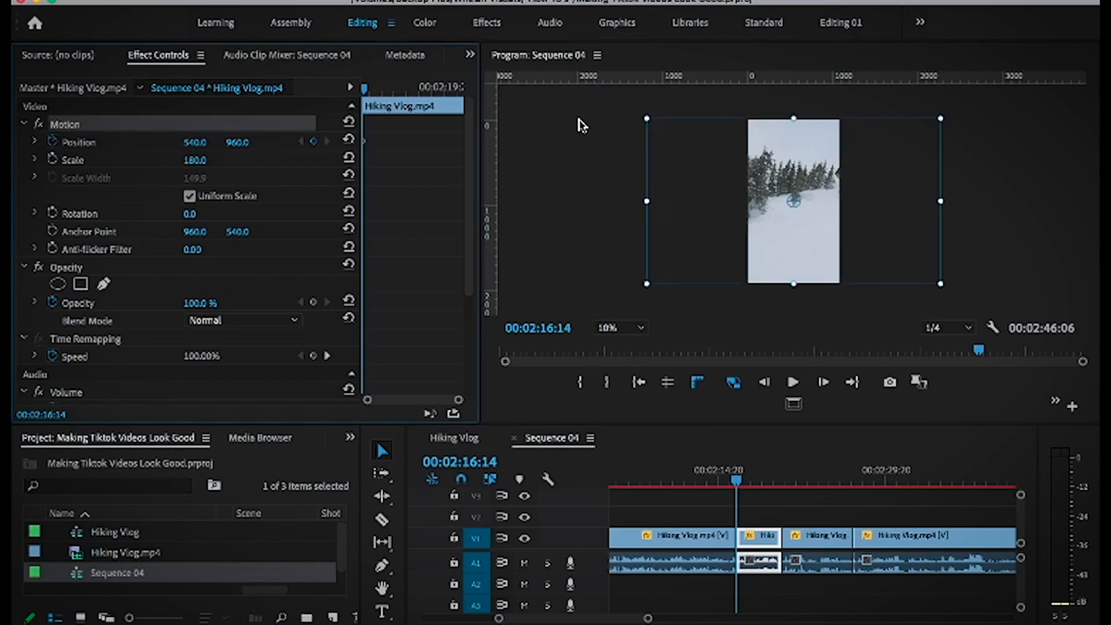
drag(683, 207, 637, 208)
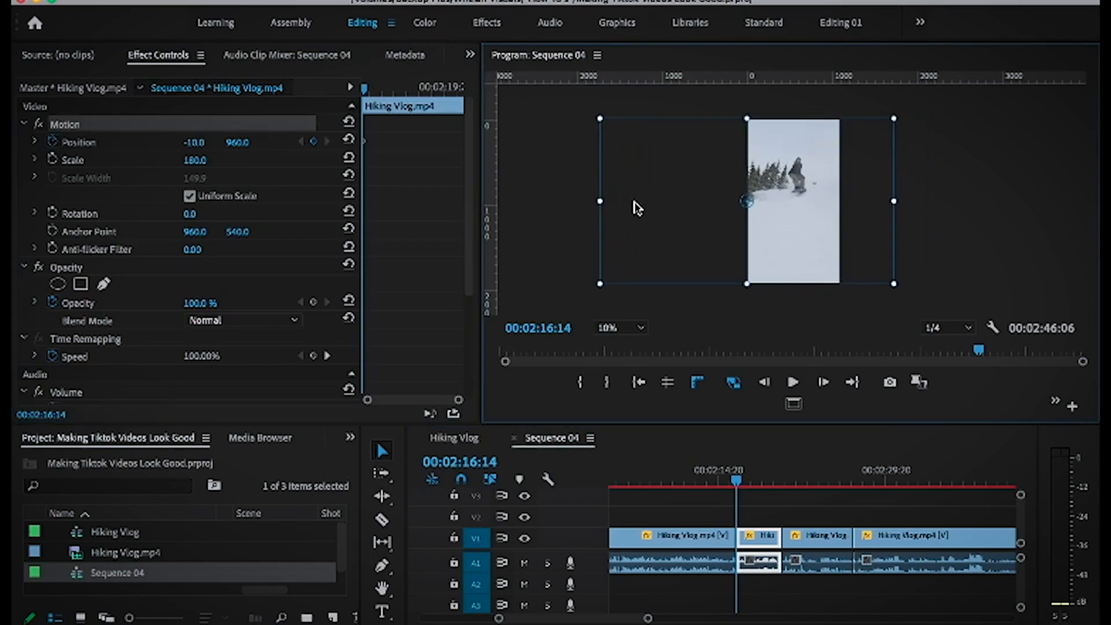
key(Up)
drag(637, 207, 635, 208)
key(shift+Up)
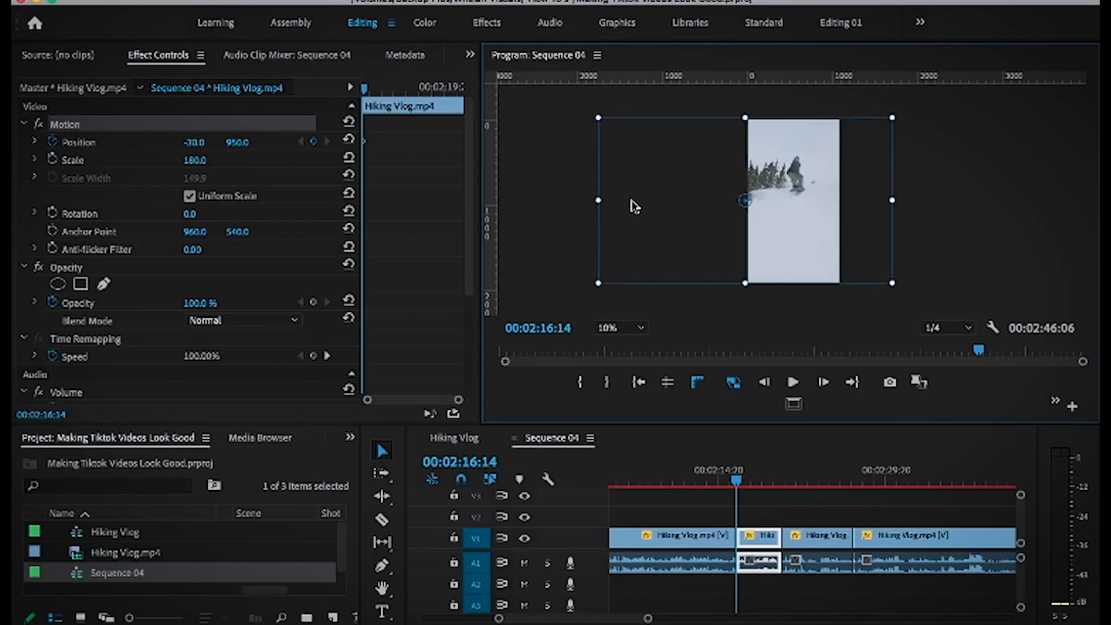
key(shift+Right)
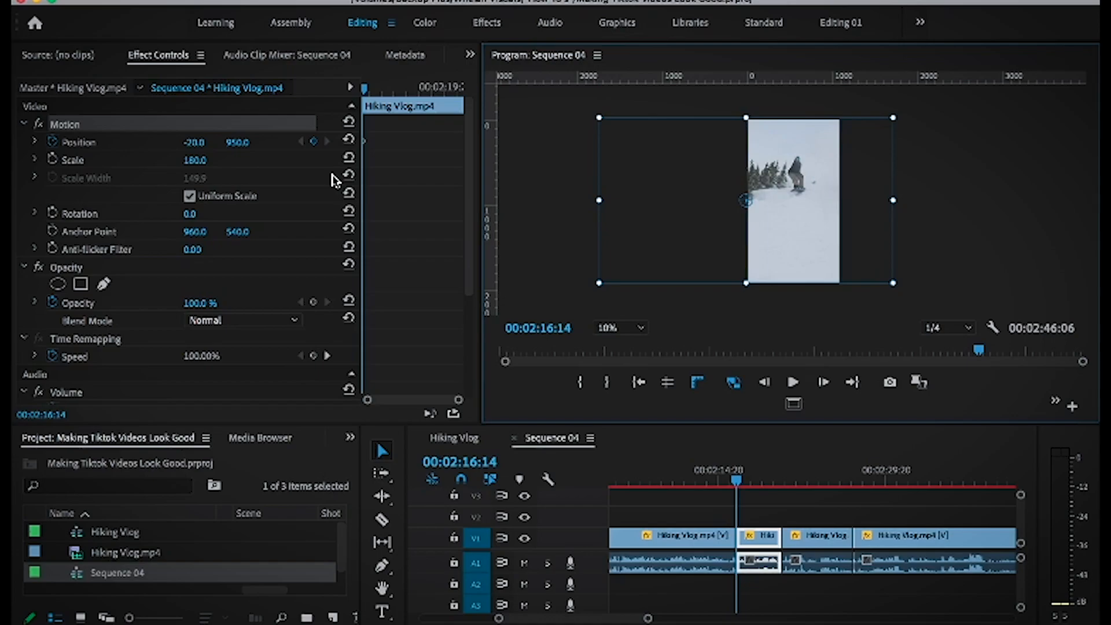
- Advance to 00:02:17:21 and shift the footage to position 940, 950 to bring the snowboarder back into frame
key(space)
key(space)
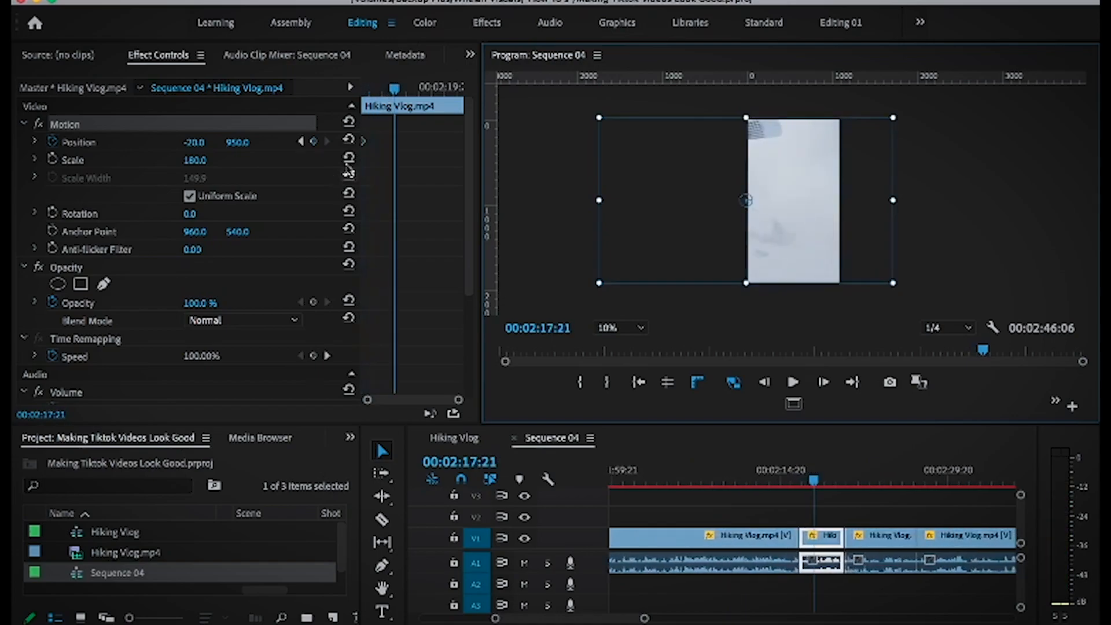
drag(694, 183, 777, 181)
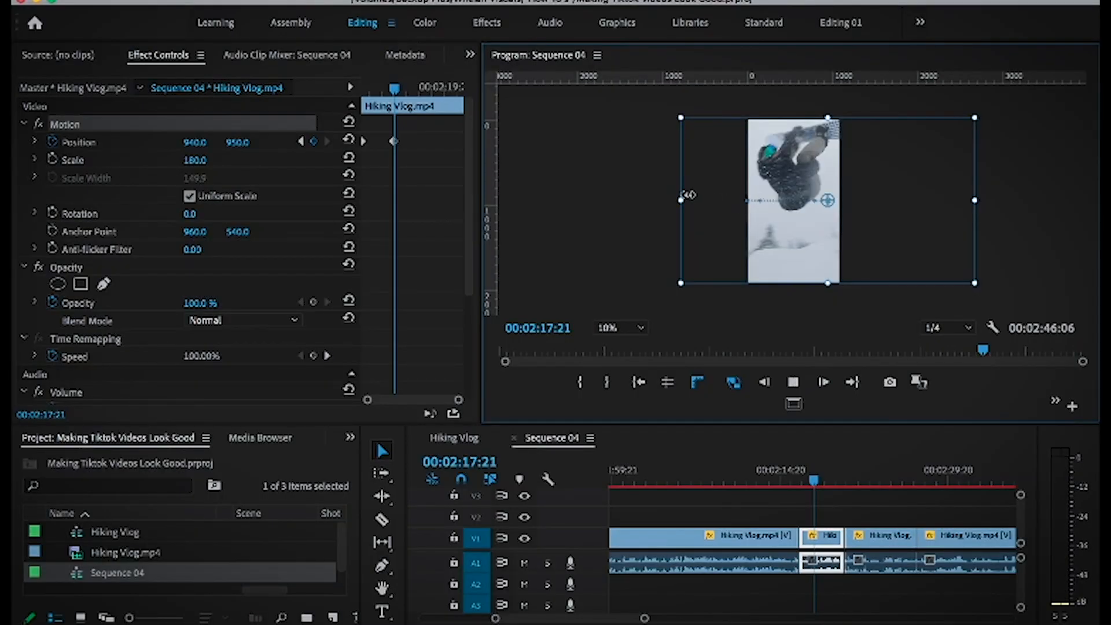
- Add a position keyframe of 730, 950 at 00:02:18:18 to center the snowboarder, and play through the segment's end
key(space)
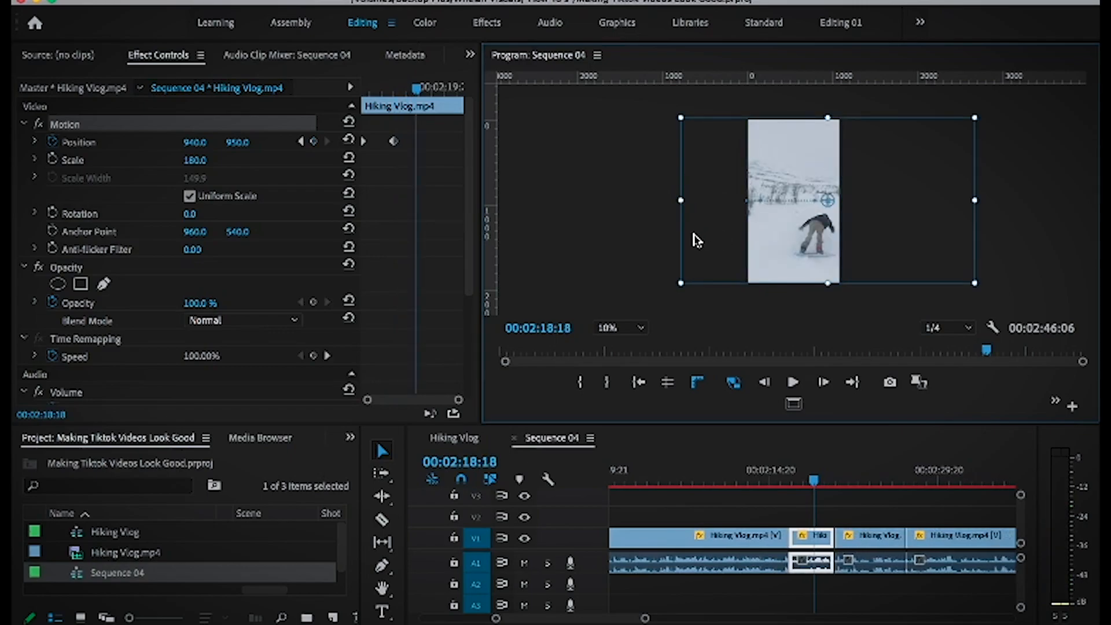
drag(707, 231, 694, 231)
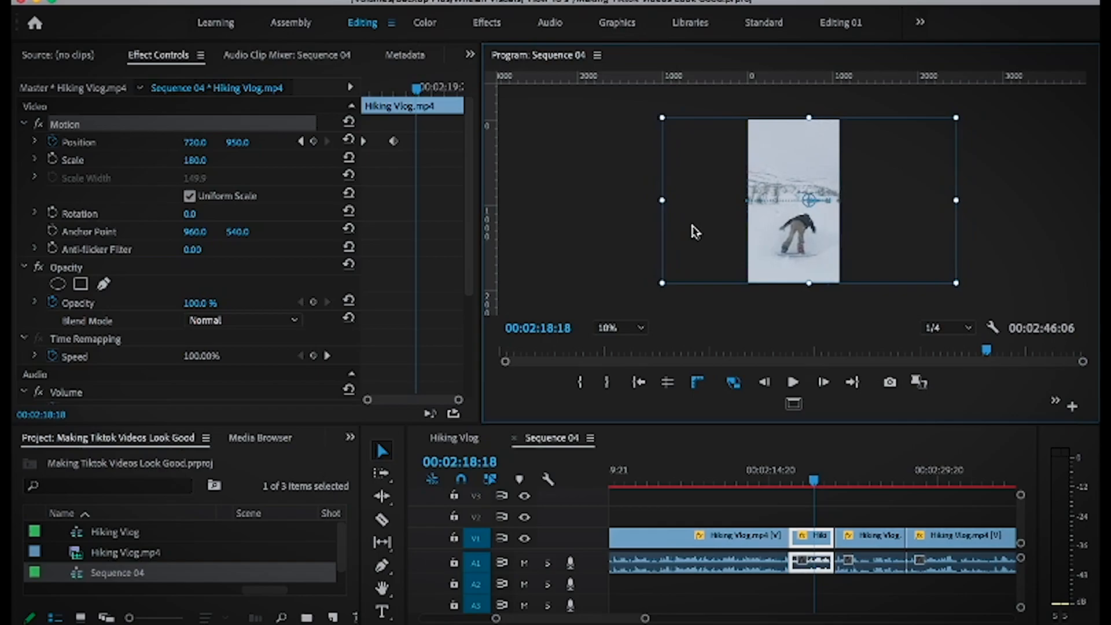
key(space)
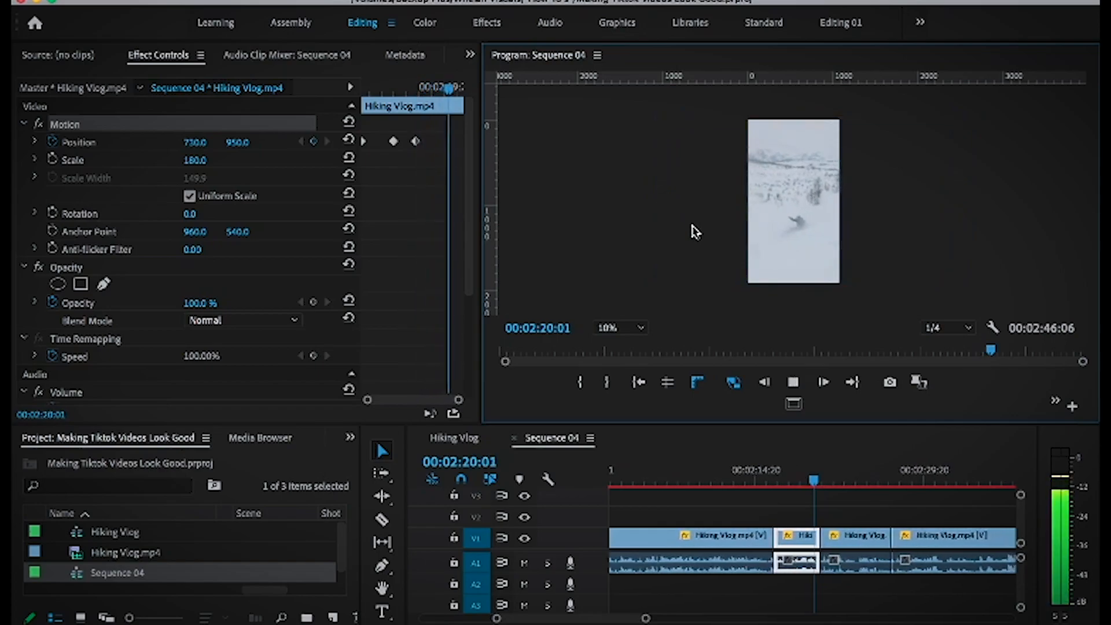
key(space)
key(space)
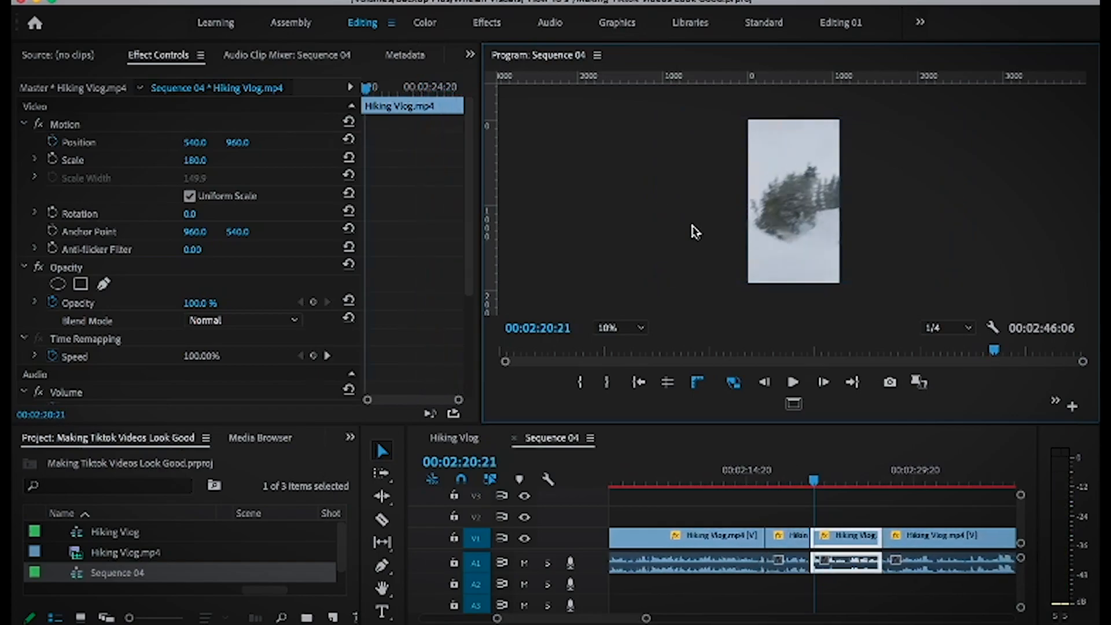
- Review the segment's start and reposition the footage at 00:02:17:08 to about 147, 950 to recover the snowboarder
click(776, 477)
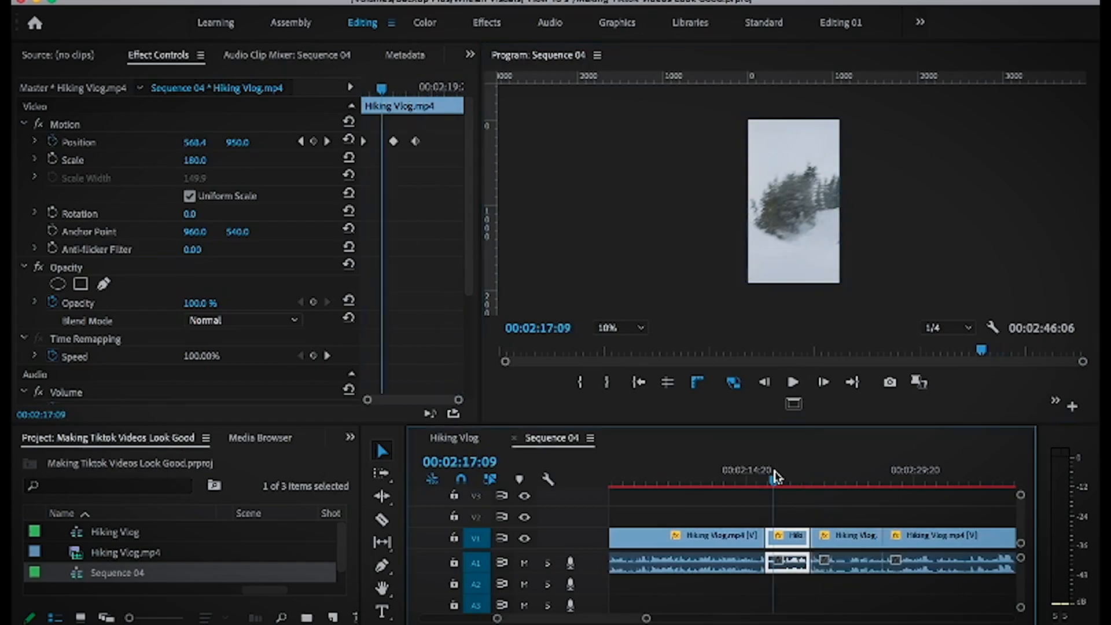
drag(776, 477, 771, 479)
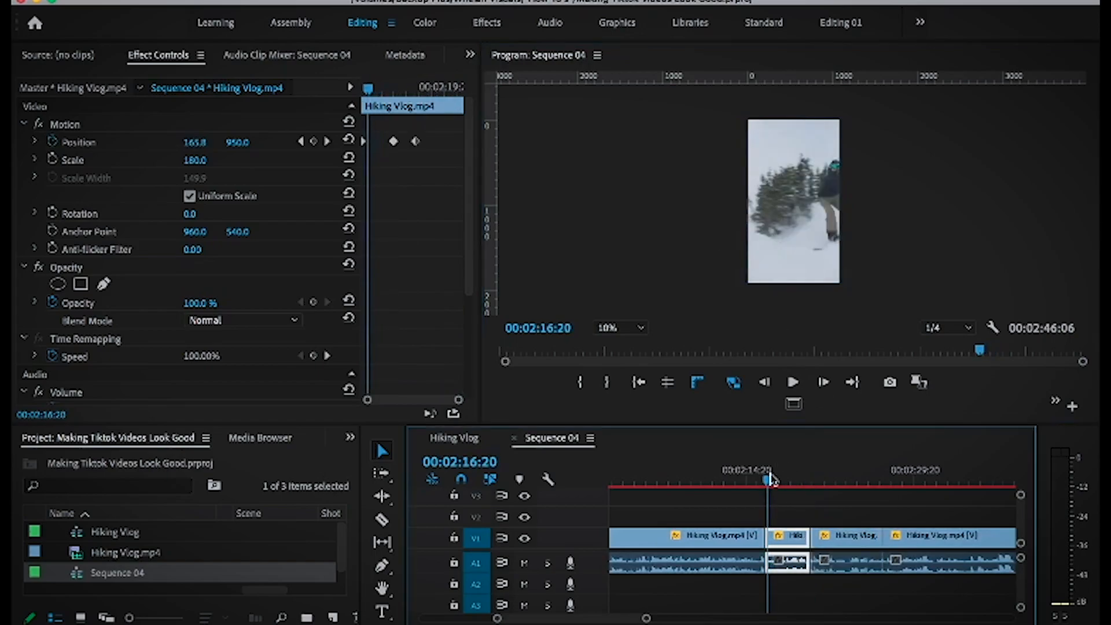
key(space)
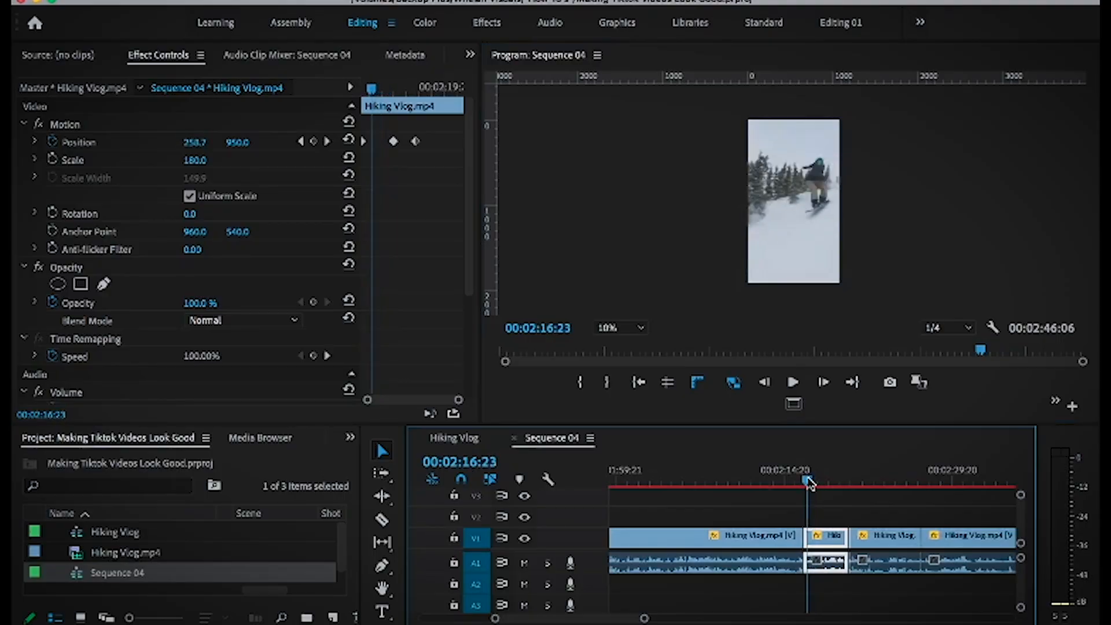
drag(810, 481, 815, 484)
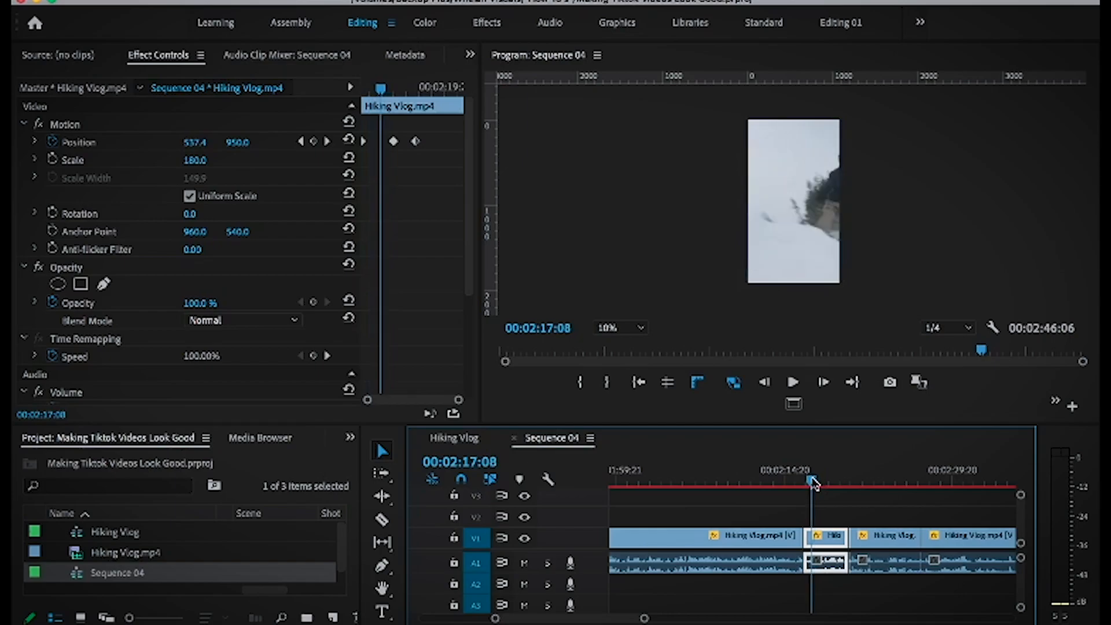
click(123, 122)
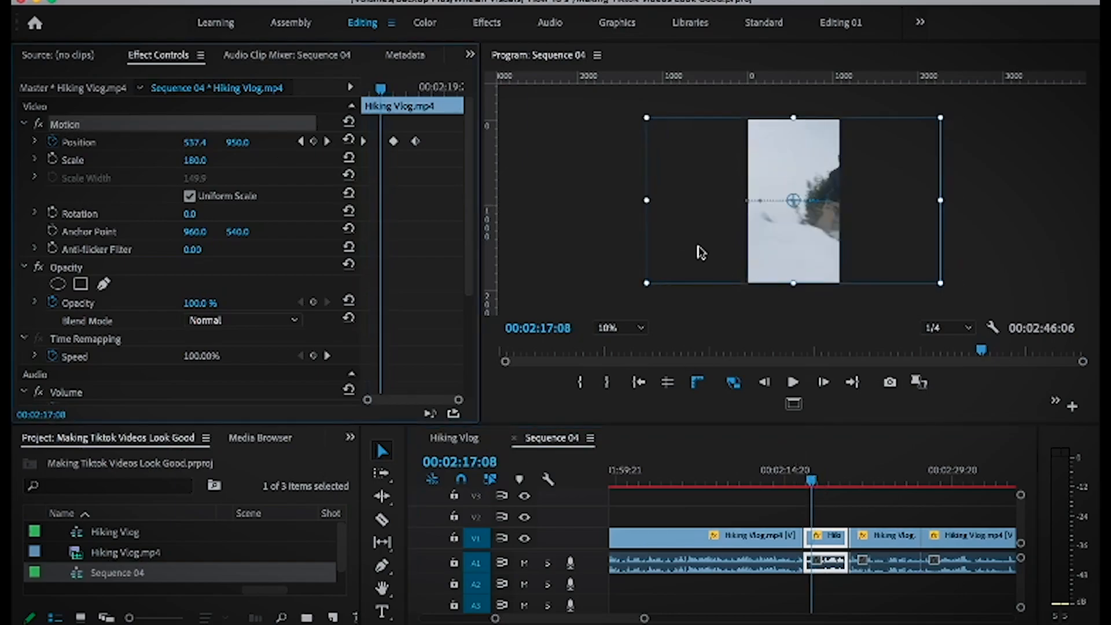
drag(697, 247, 662, 245)
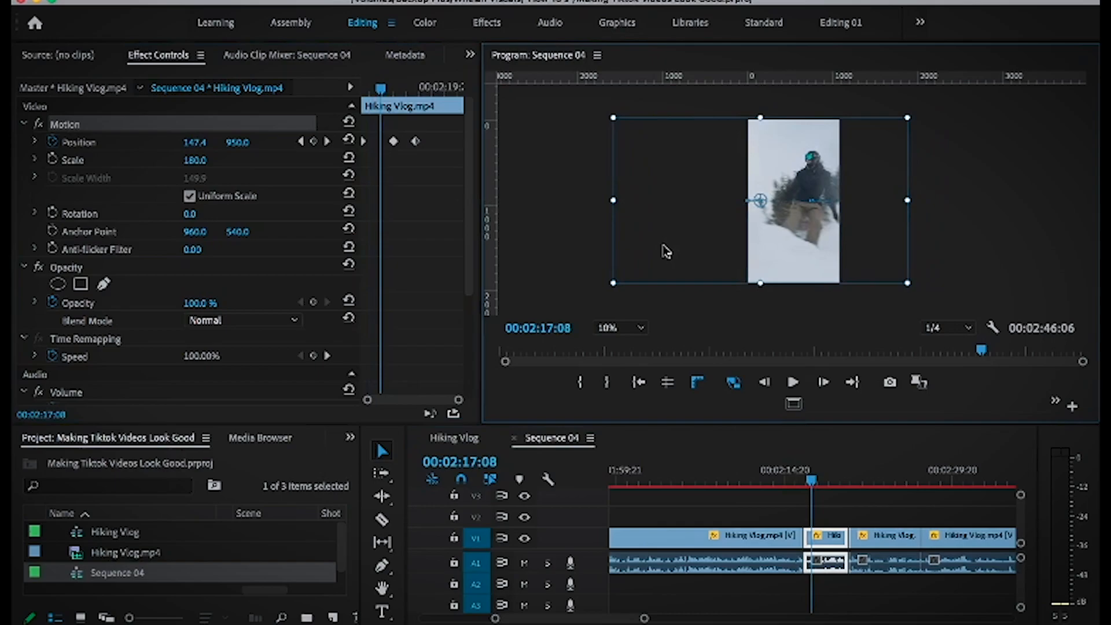